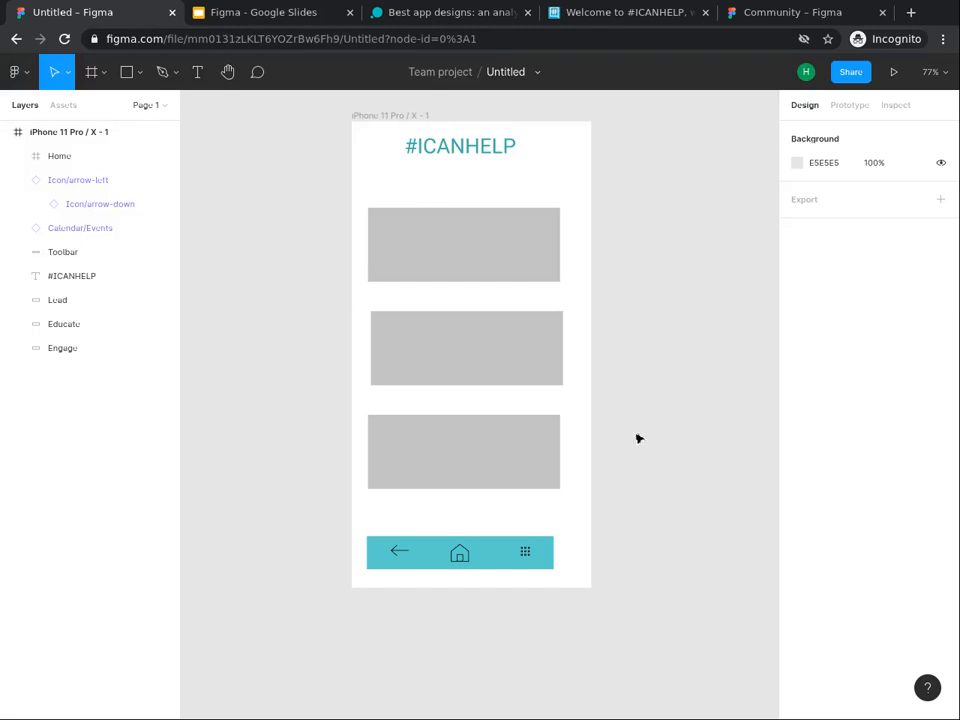
Add a second iPhone 11 Pro / X frame and align it beside the first frame at about X 232, Y -437.
key("f")
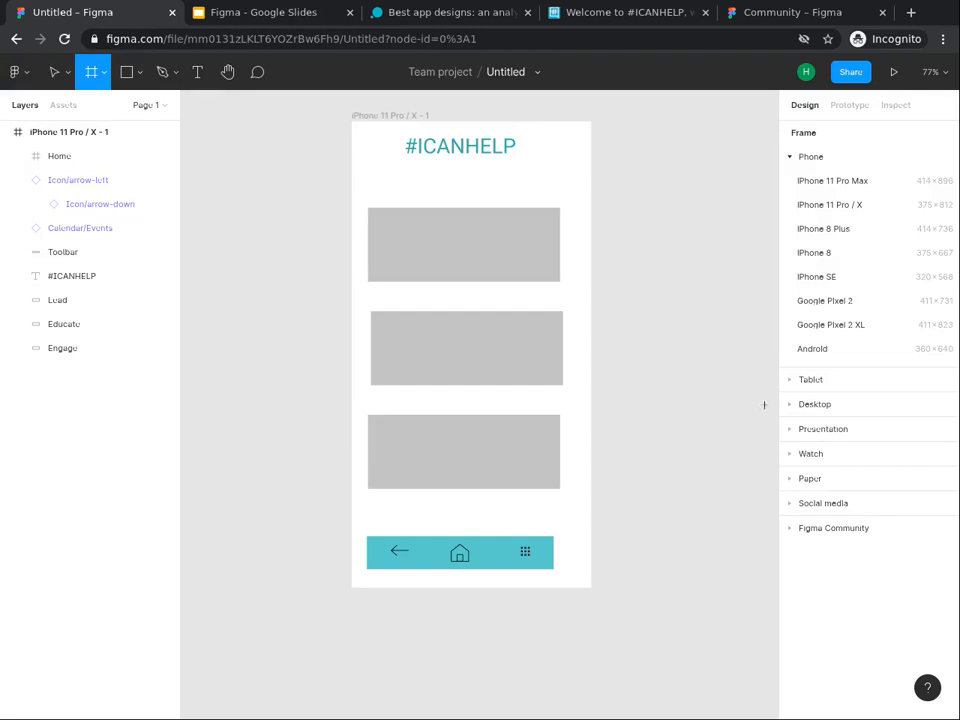
left_click(836, 205)
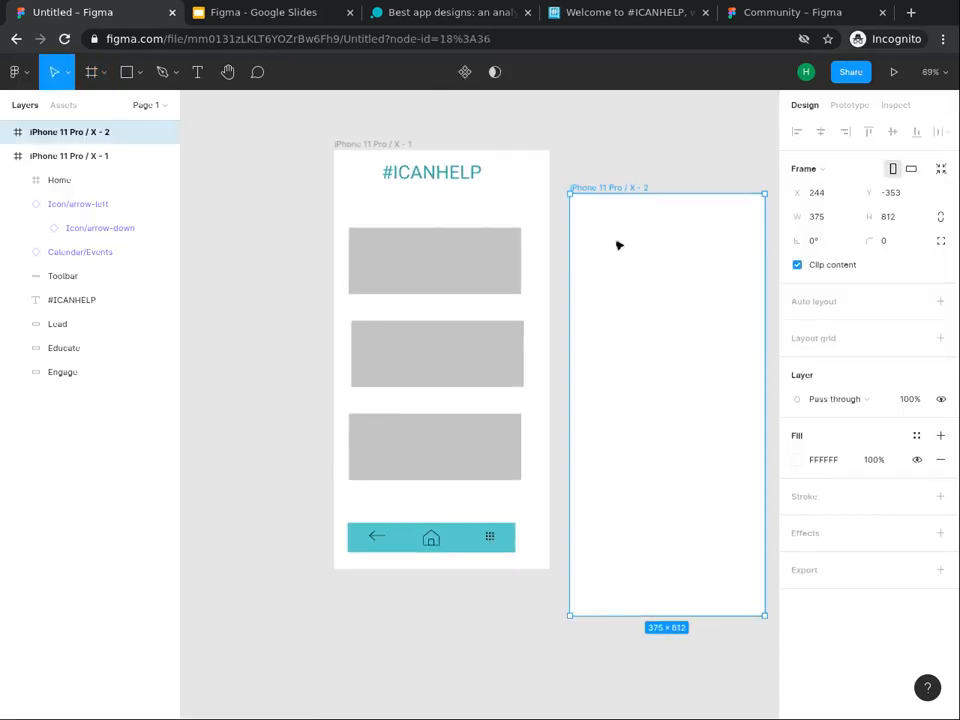
left_click_drag(621, 253, 616, 220)
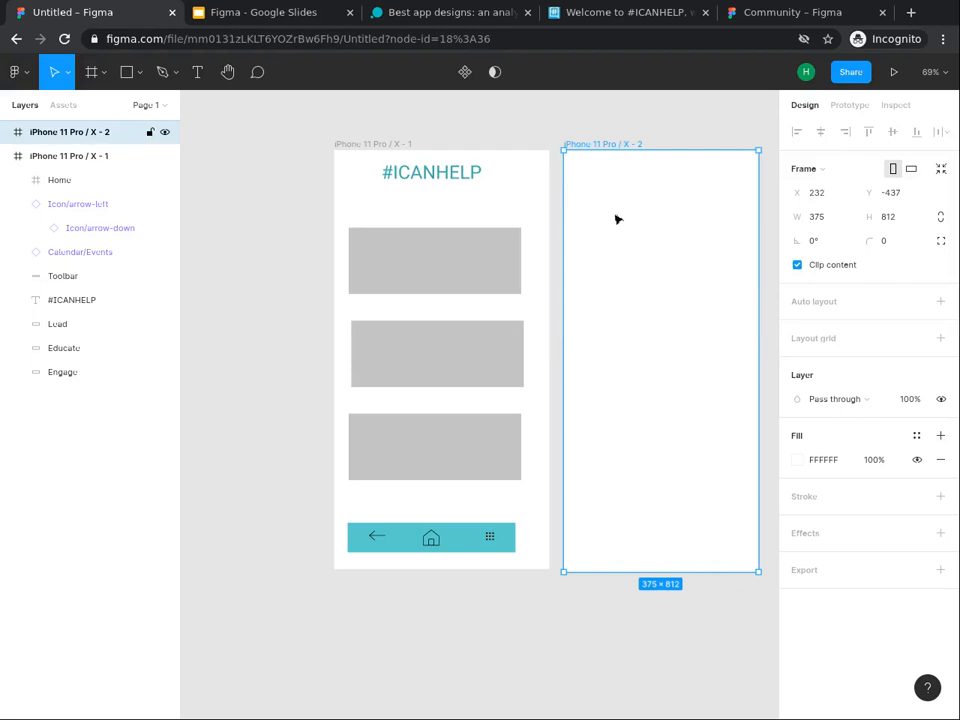
Rename the original iPhone frame as Home Page and the new empty frame as Lead.
double_click(87, 156)
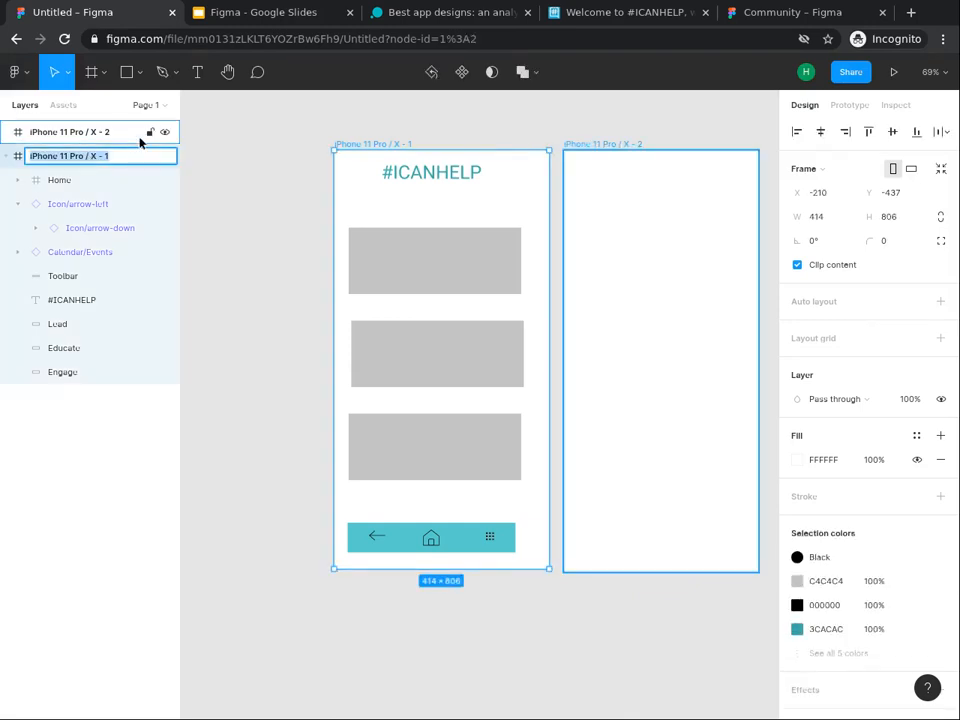
type("Home Page")
double_click(100, 131)
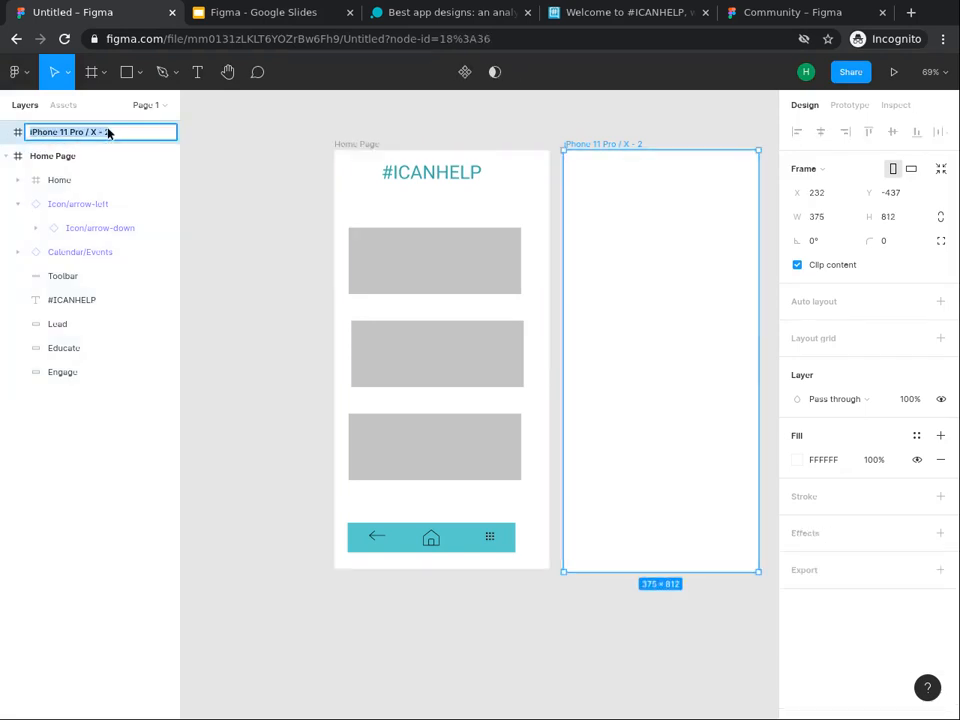
type("Lead")
left_click(264, 133)
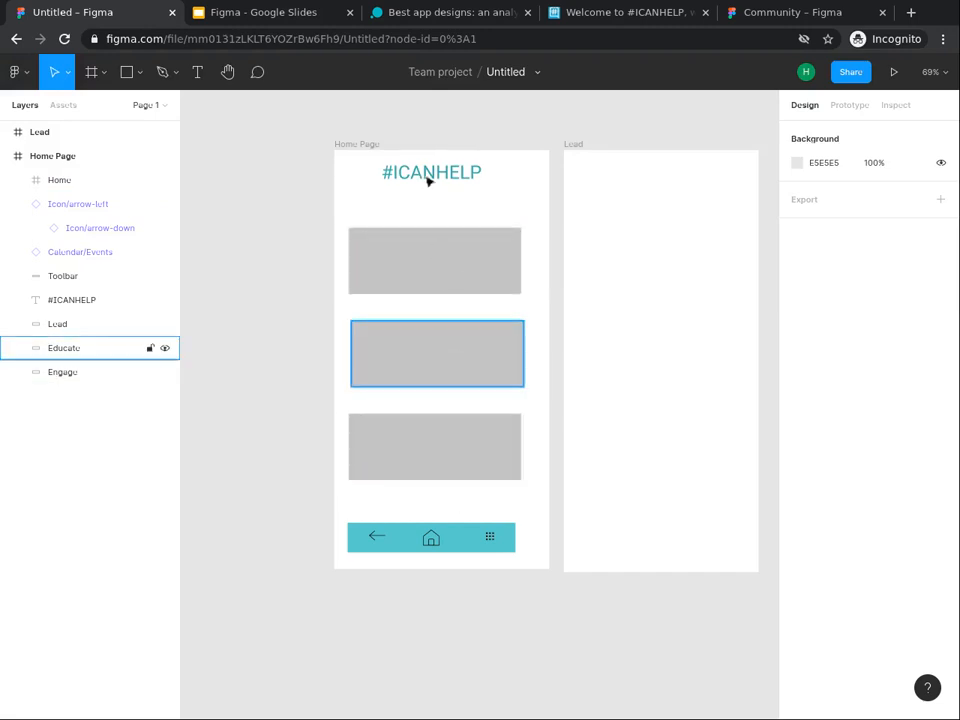
Copy the three grey rectangles from the Home Page frame and place the duplicates in the Lead frame.
left_click(374, 449)
left_click(408, 349, "shift")
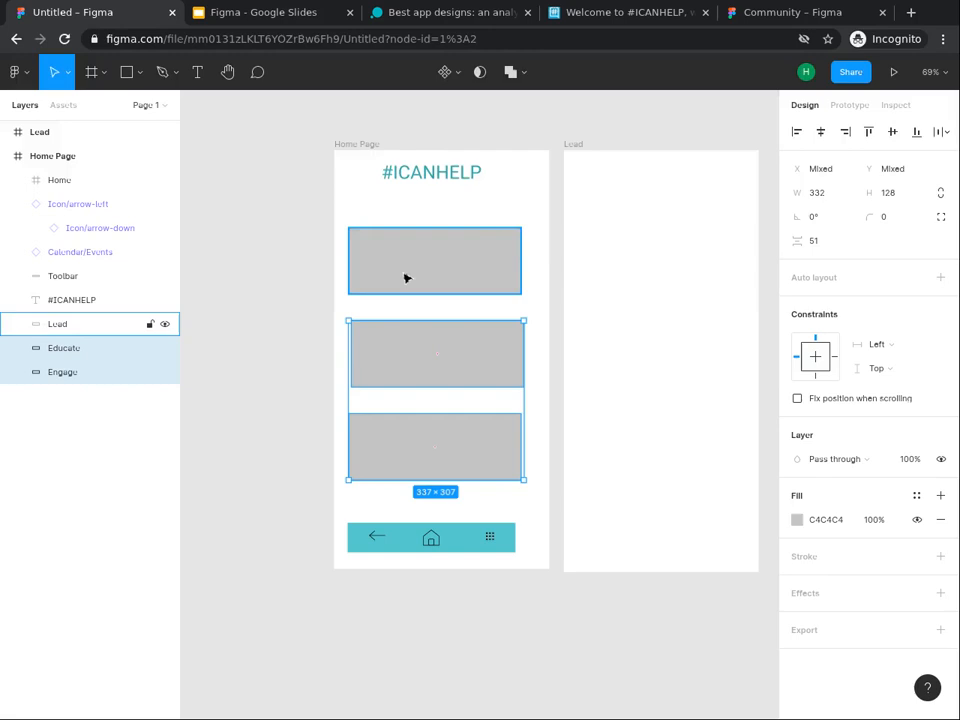
left_click(405, 278, "shift")
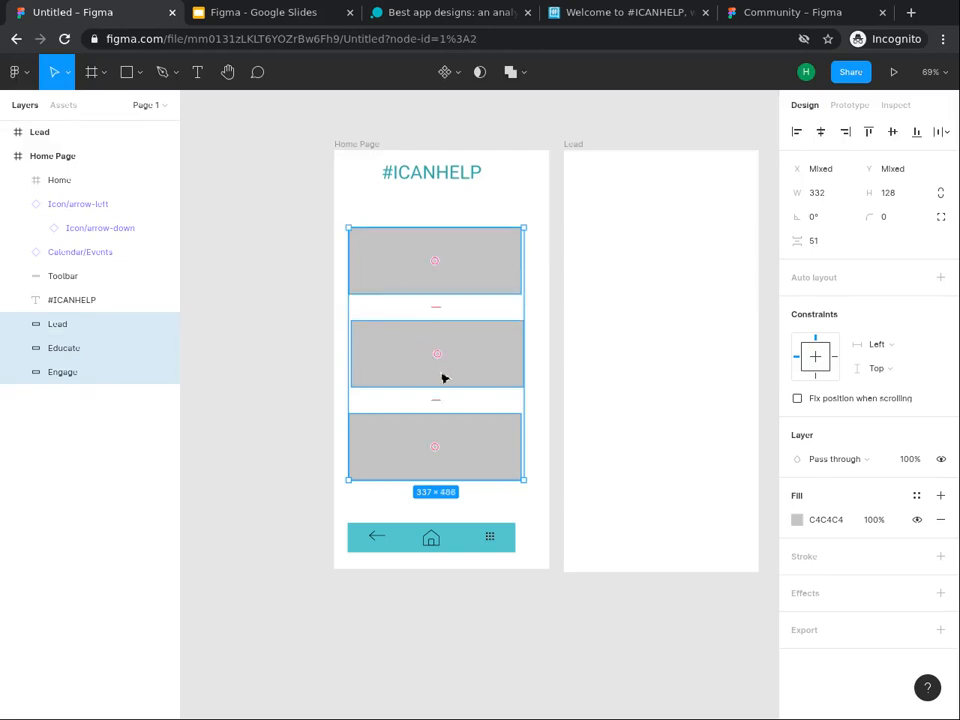
key("ctrl+v")
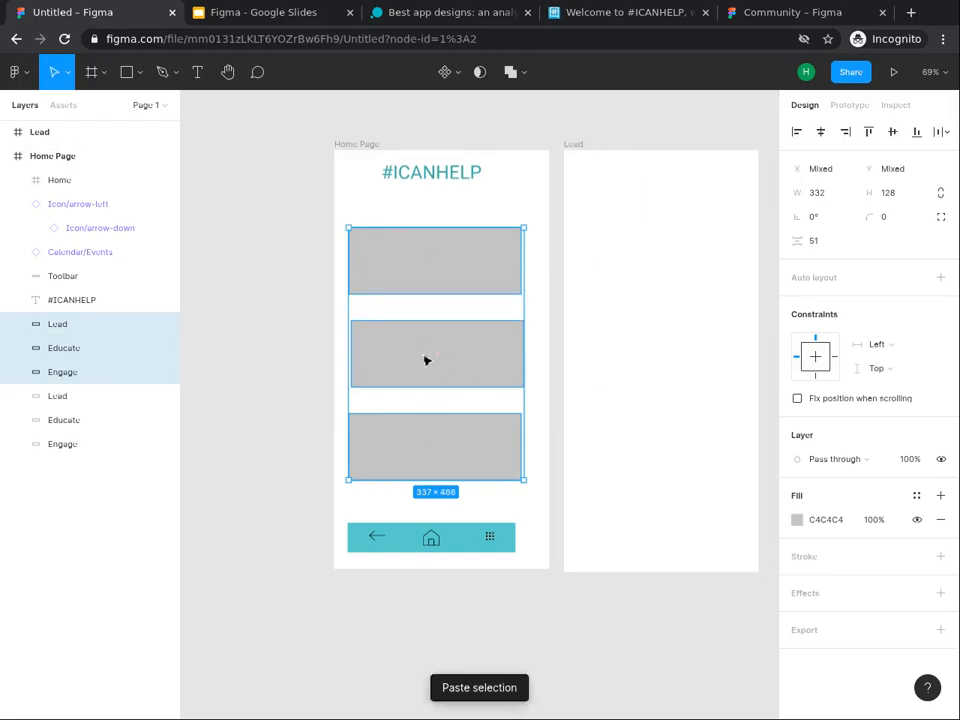
left_click_drag(482, 349, 681, 362)
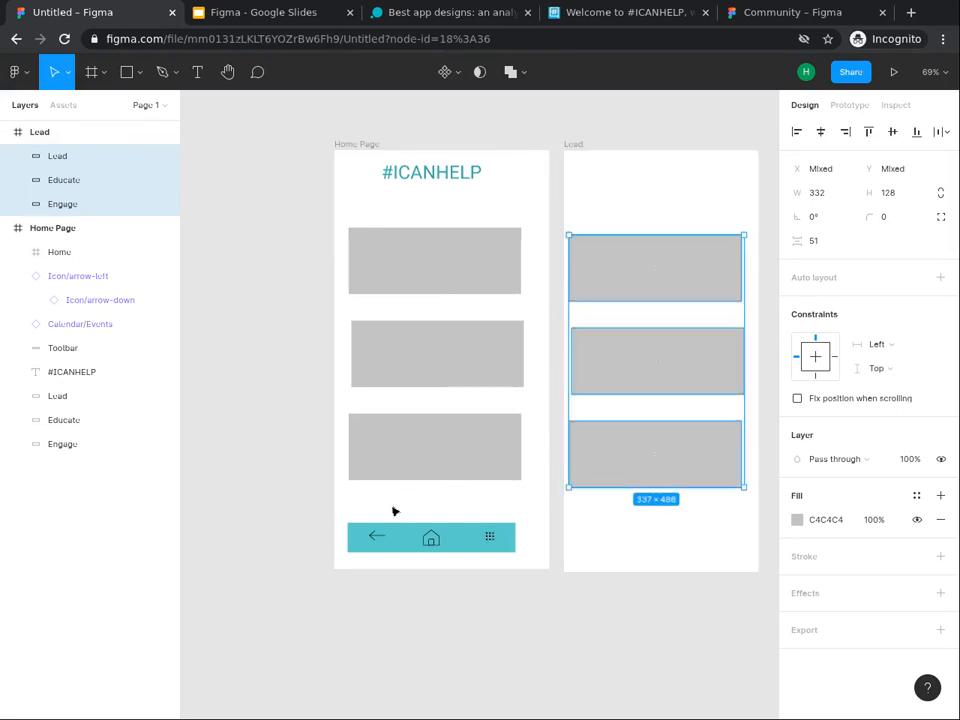
Copy the teal toolbar with its arrow, home and calendar icons from Home Page to the bottom of the Lead frame.
left_click_drag(343, 515, 534, 566)
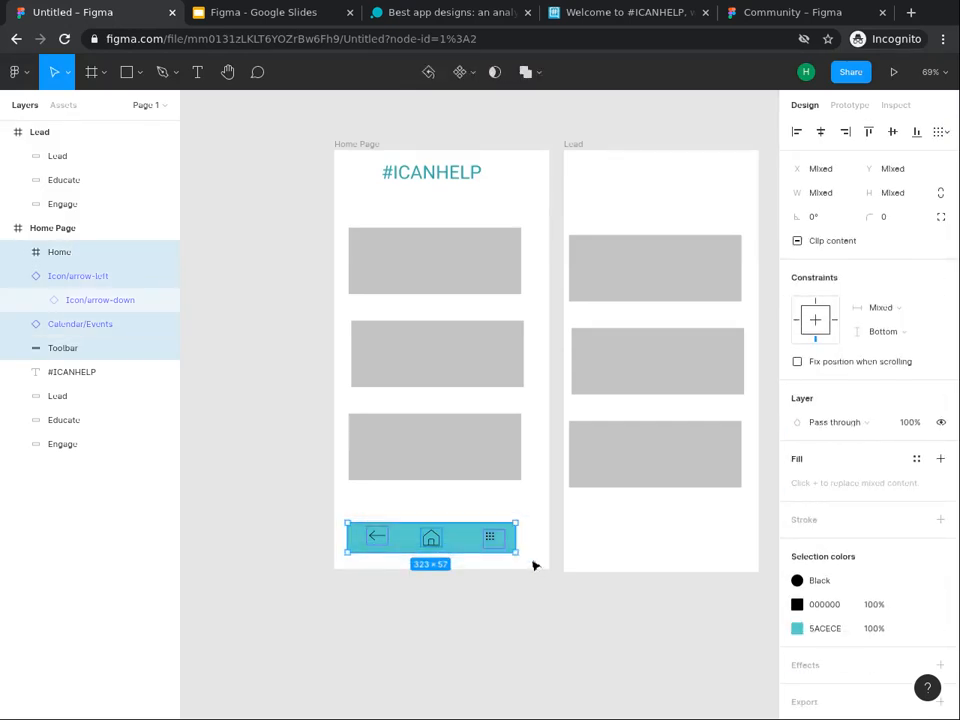
key("ctrl+v")
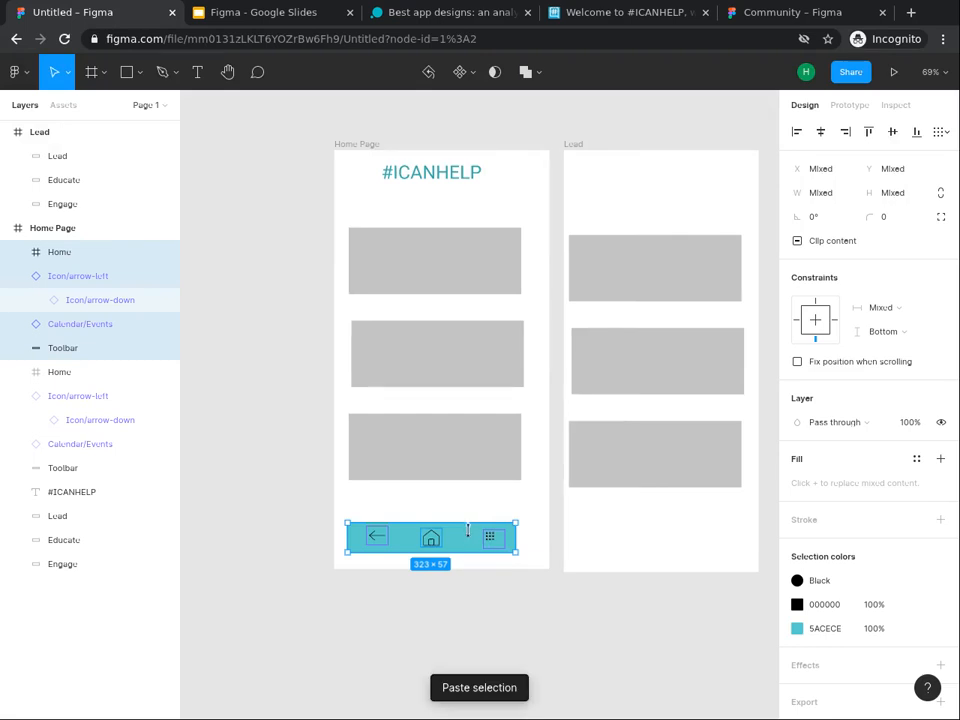
left_click_drag(484, 540, 699, 538)
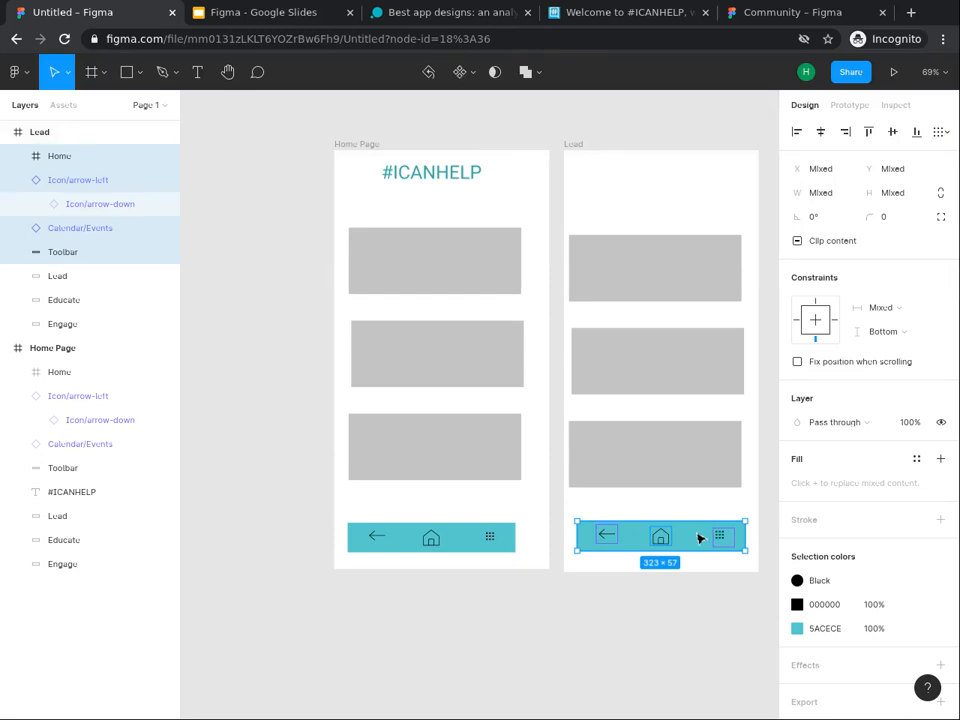
left_click(699, 538)
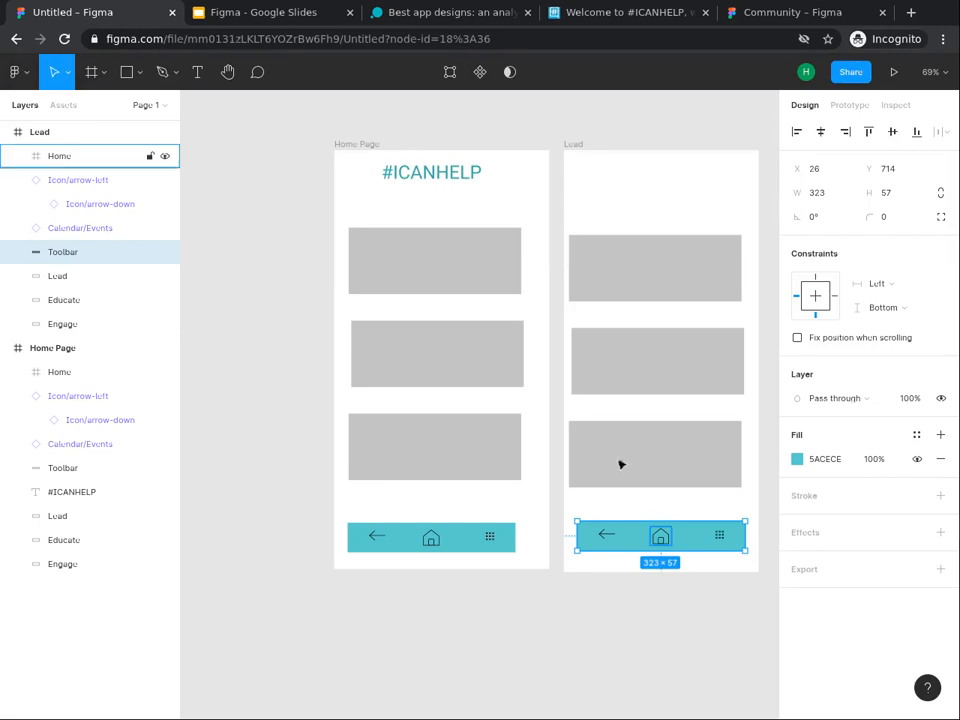
left_click(649, 199)
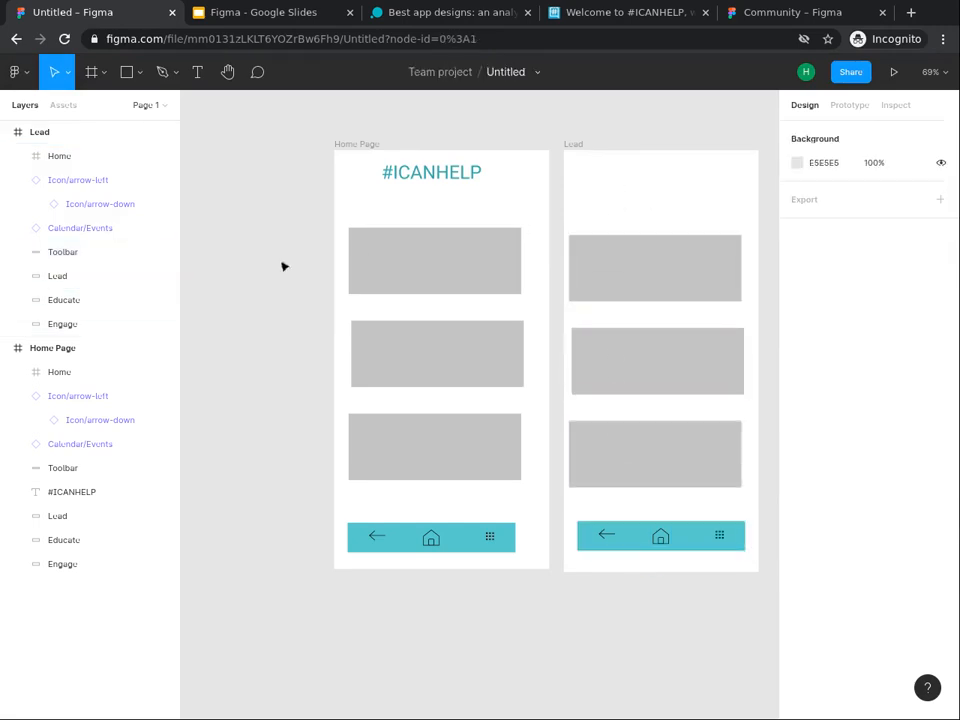
Set the Home Page frame's width to 375 to match the Lead frame.
left_click(31, 136)
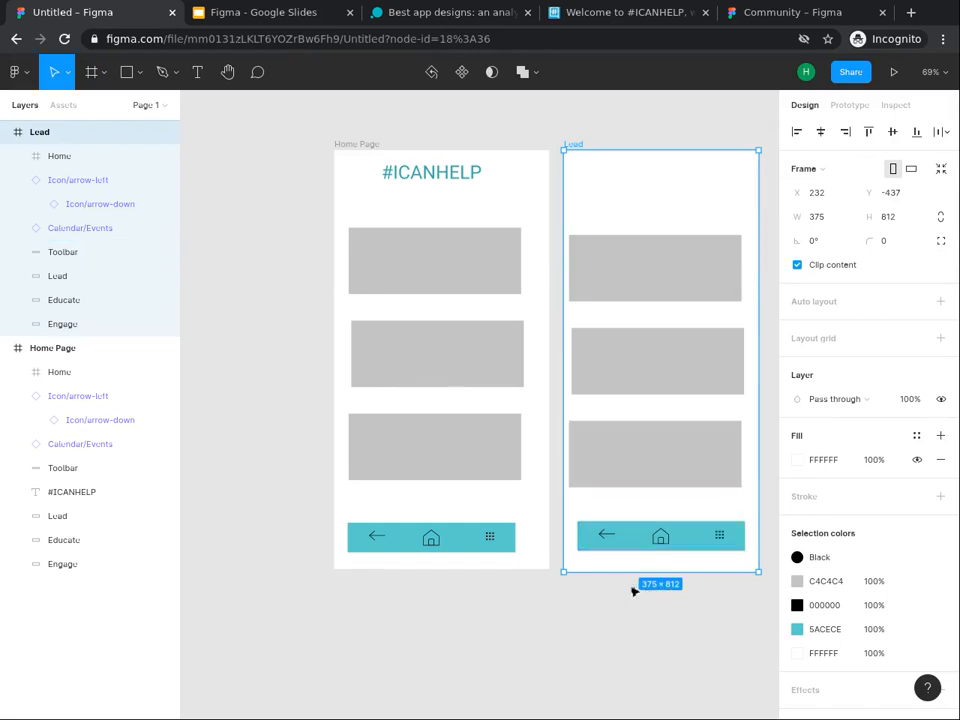
left_click(43, 348)
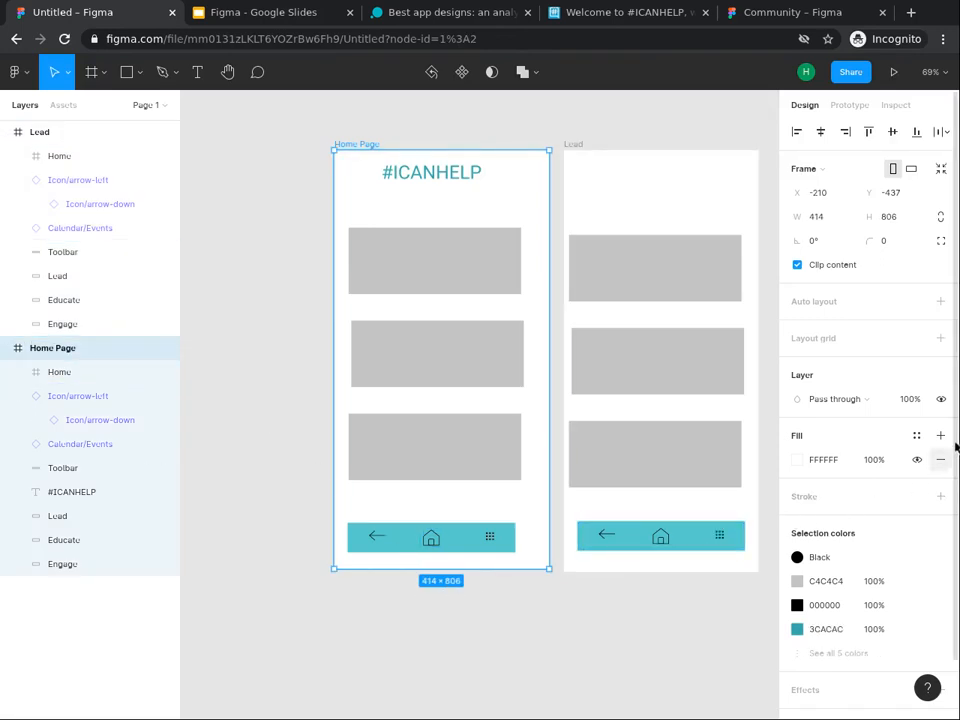
left_click(818, 218)
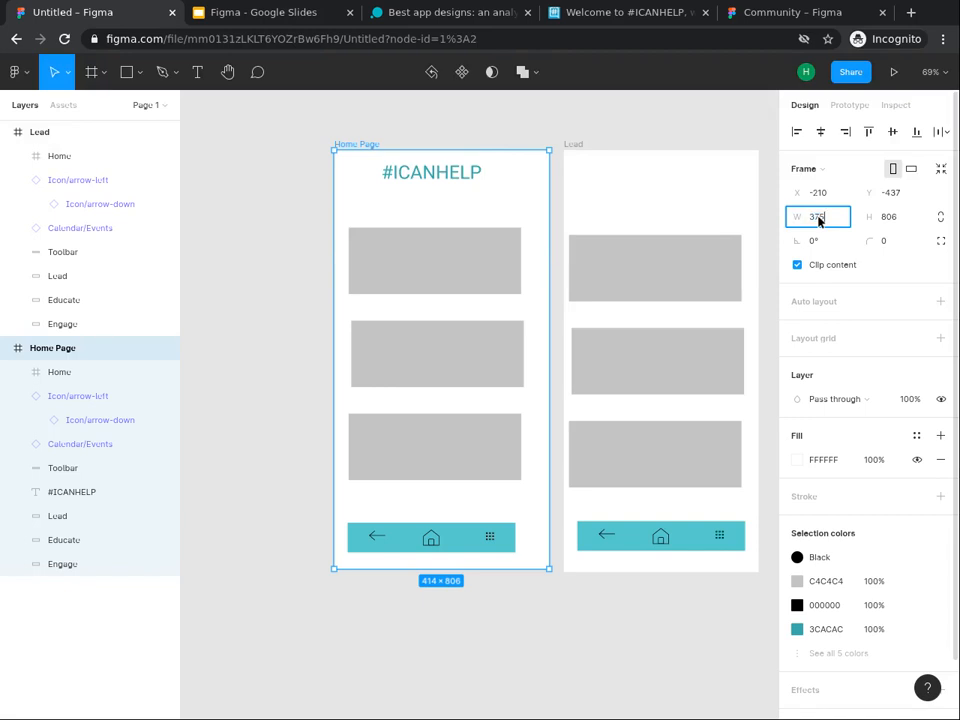
type("375")
key("Return")
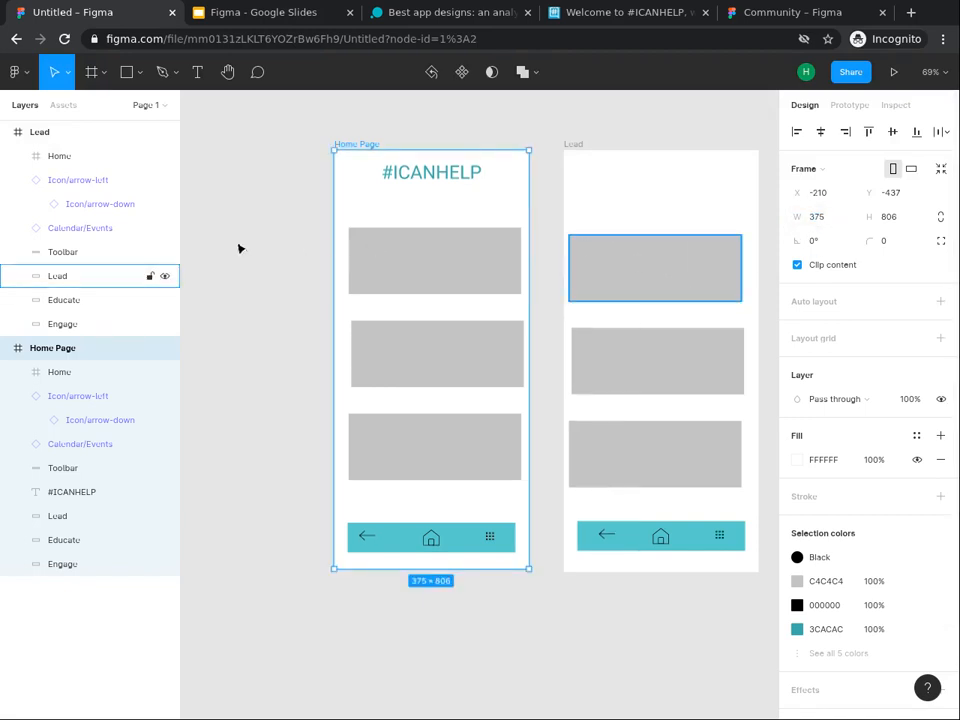
Set the Home Page frame's height to 812 to match the Lead frame.
left_click(14, 134)
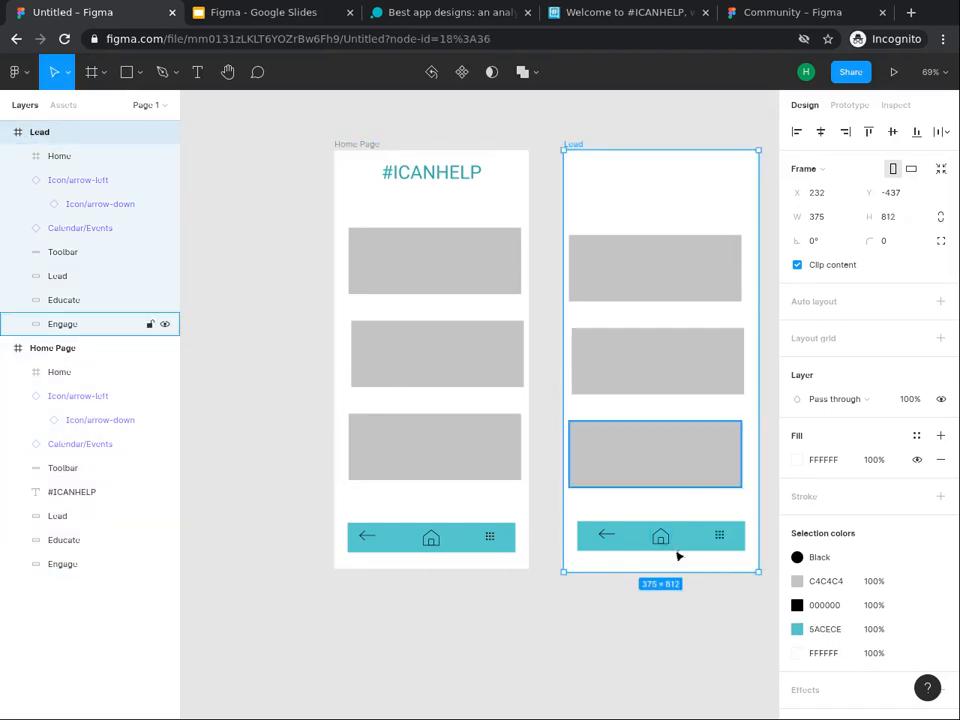
left_click(68, 349)
left_click(896, 218)
type("8")
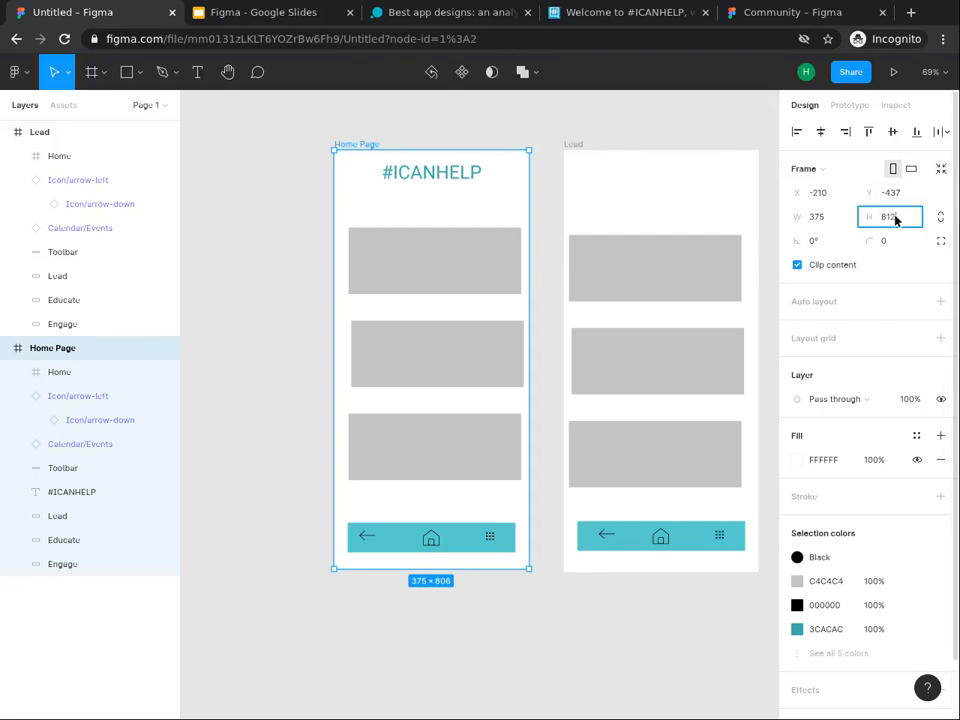
key("Return")
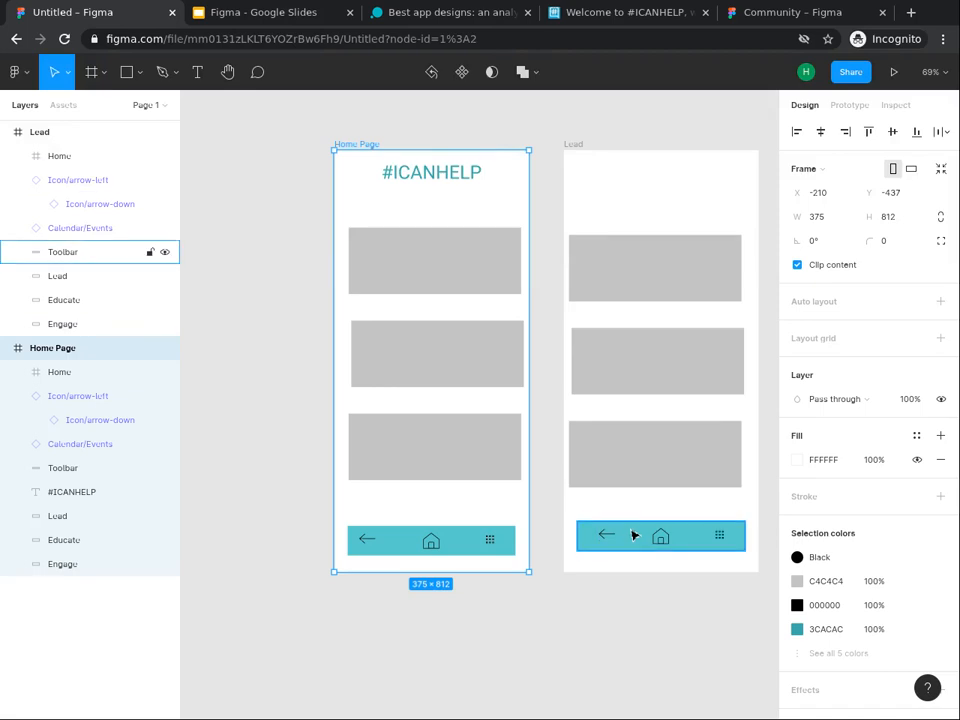
Resize the Lead frame from its lower corner to about 369 × 820.
left_click(684, 568)
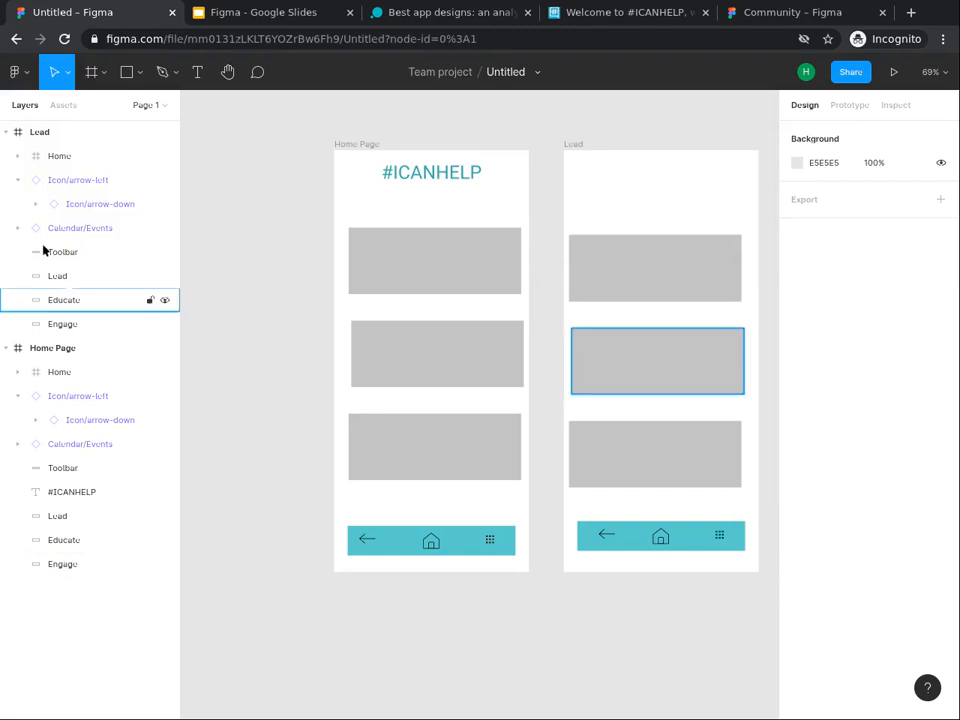
left_click(40, 132)
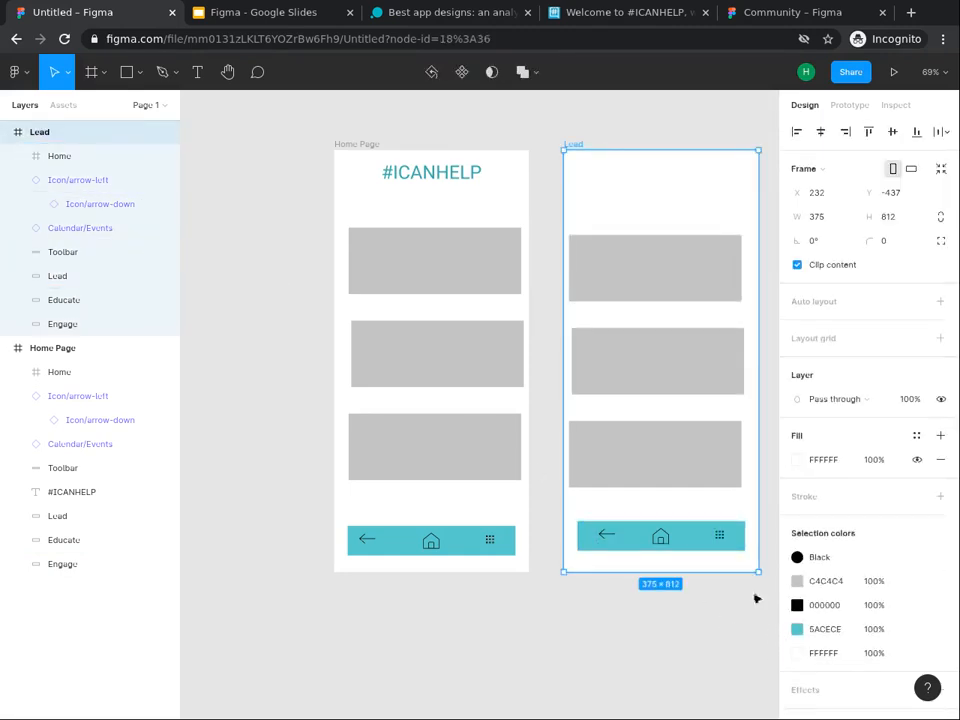
left_click_drag(751, 565, 726, 568)
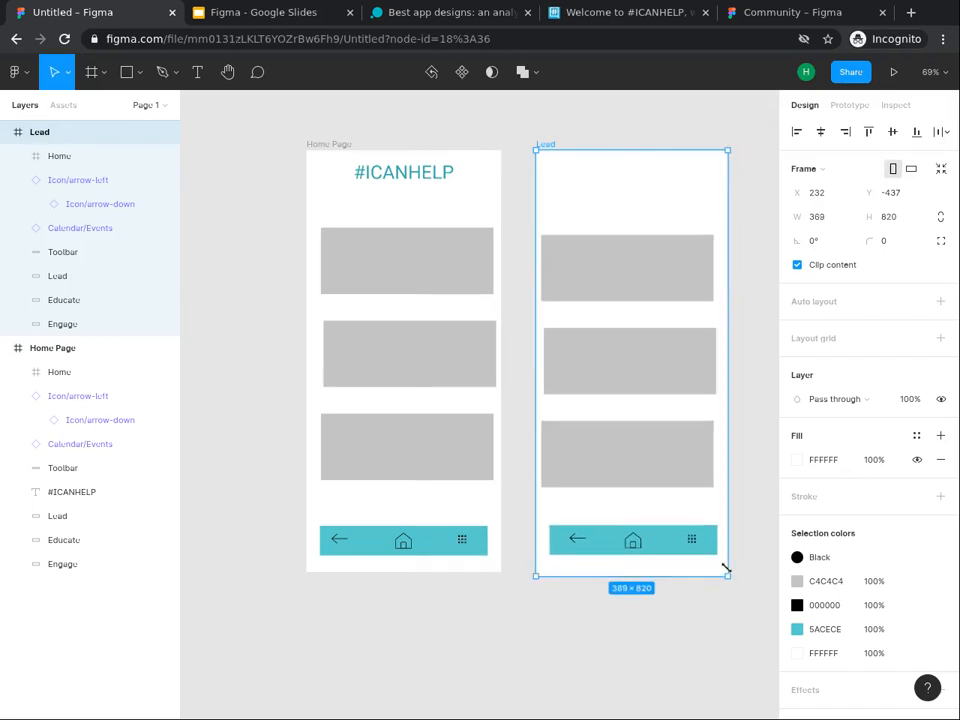
Rename the top grey rectangle's layer in the Lead frame as Photo.
left_click(619, 441)
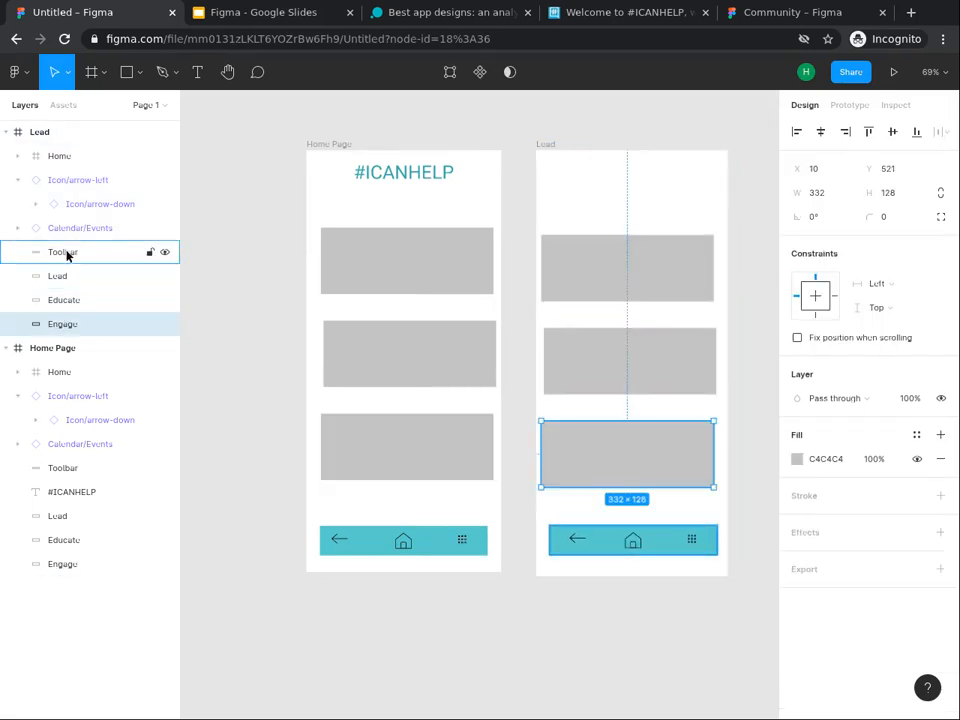
left_click(587, 242)
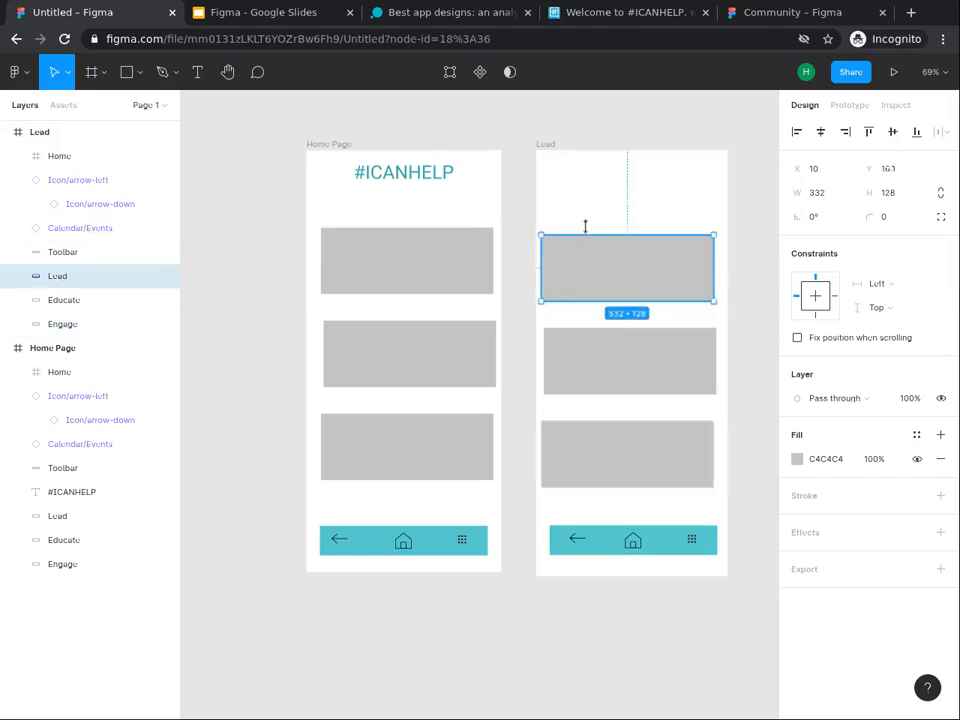
double_click(60, 277)
type("P")
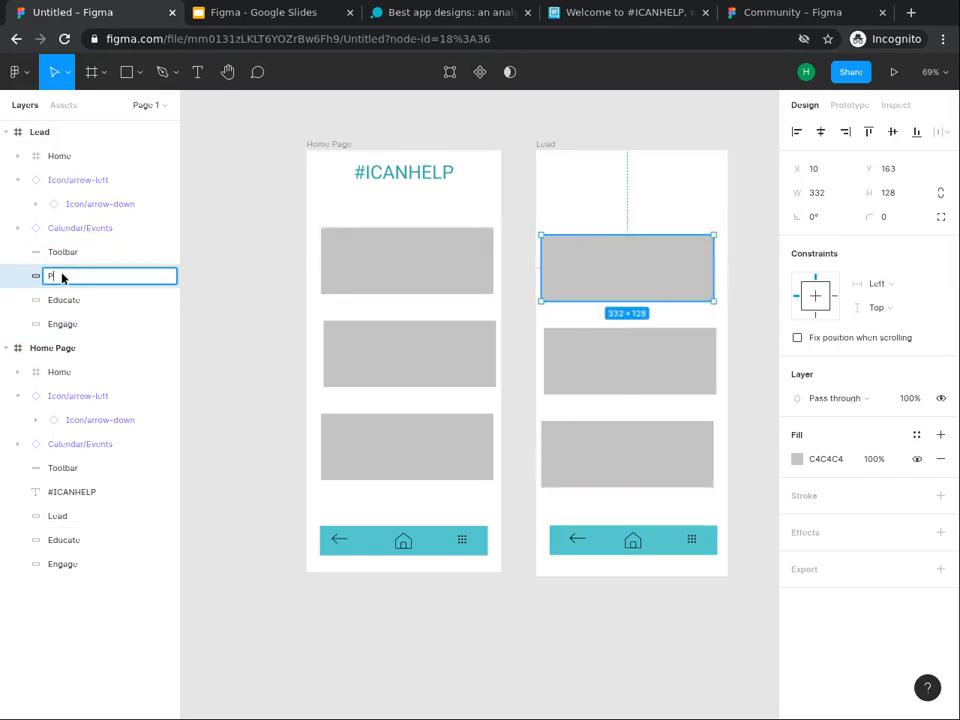
type("hoto")
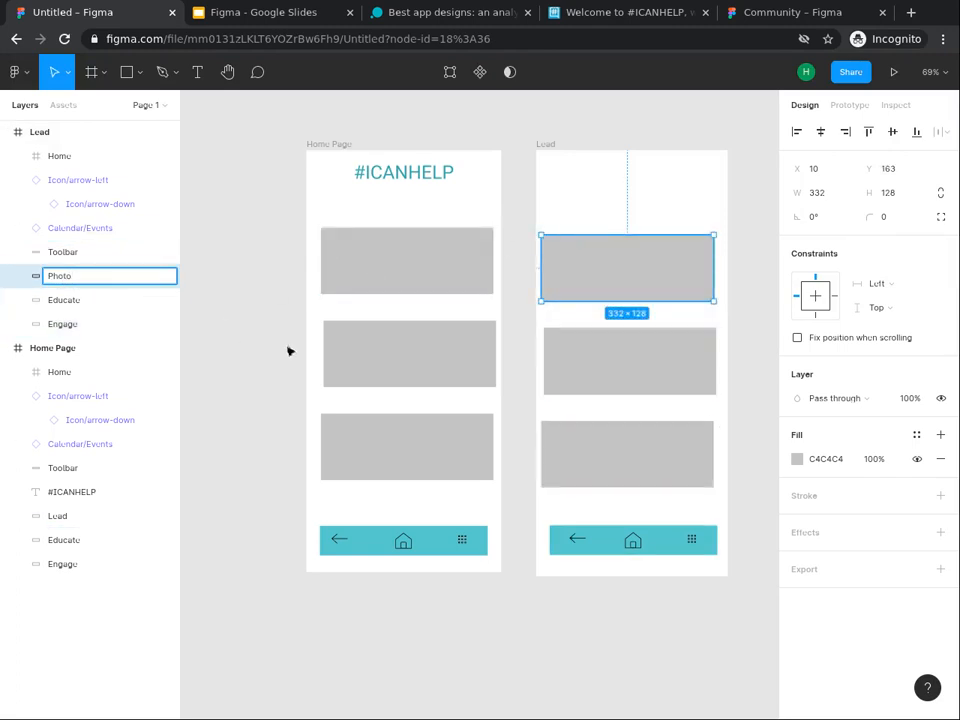
Rename the Lead frame's middle rectangle layer as Student Leadership and its bottom rectangle layer as Volunteers.
left_click(628, 349)
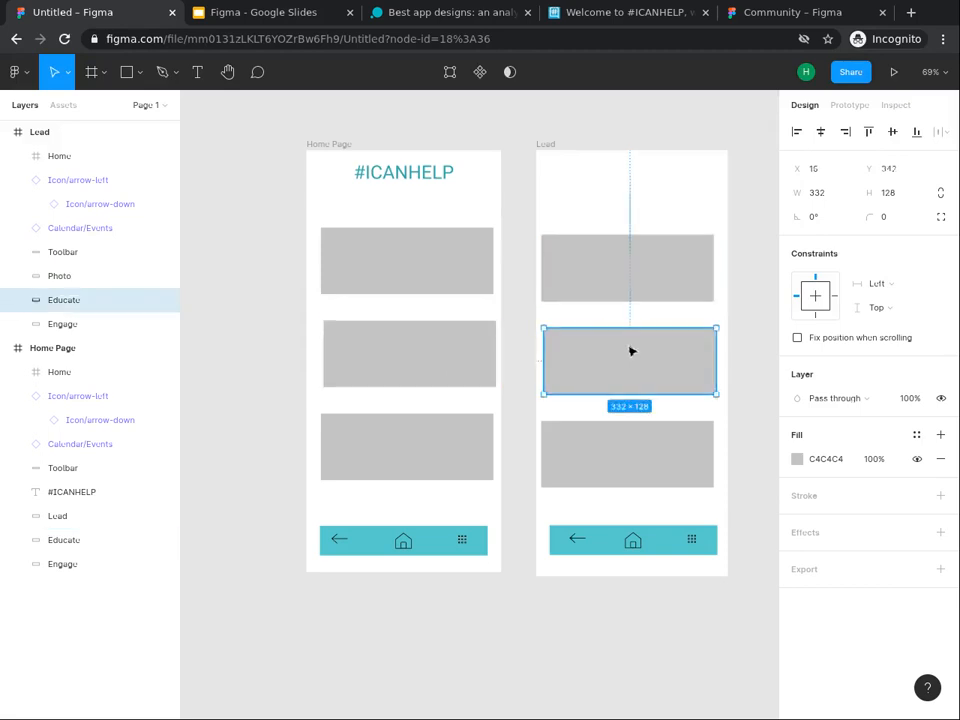
double_click(63, 300)
type("Student Lu")
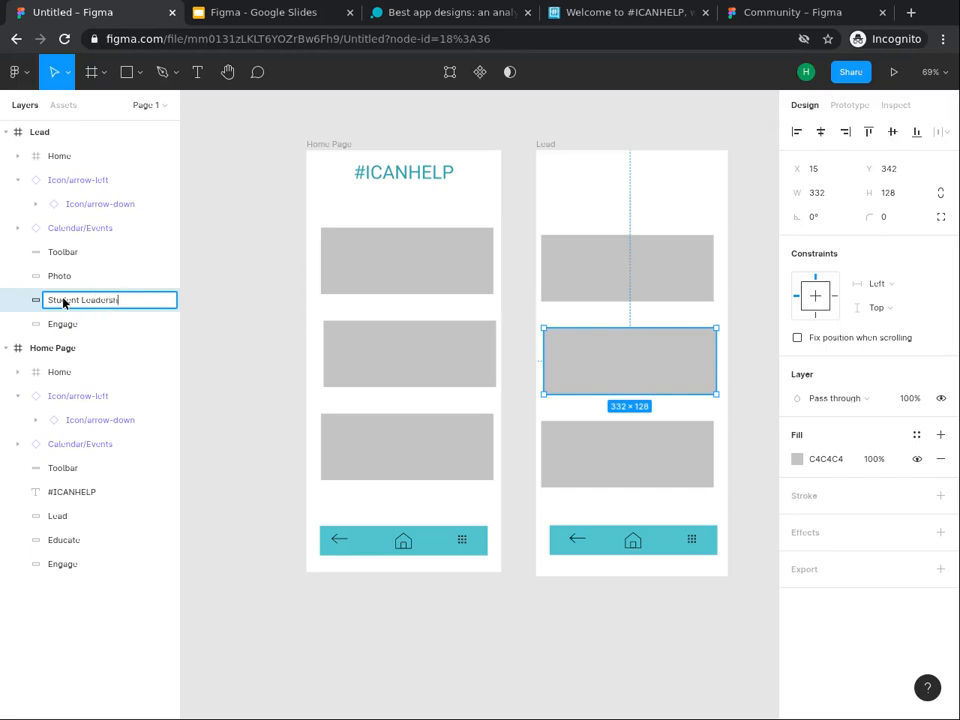
double_click(66, 326)
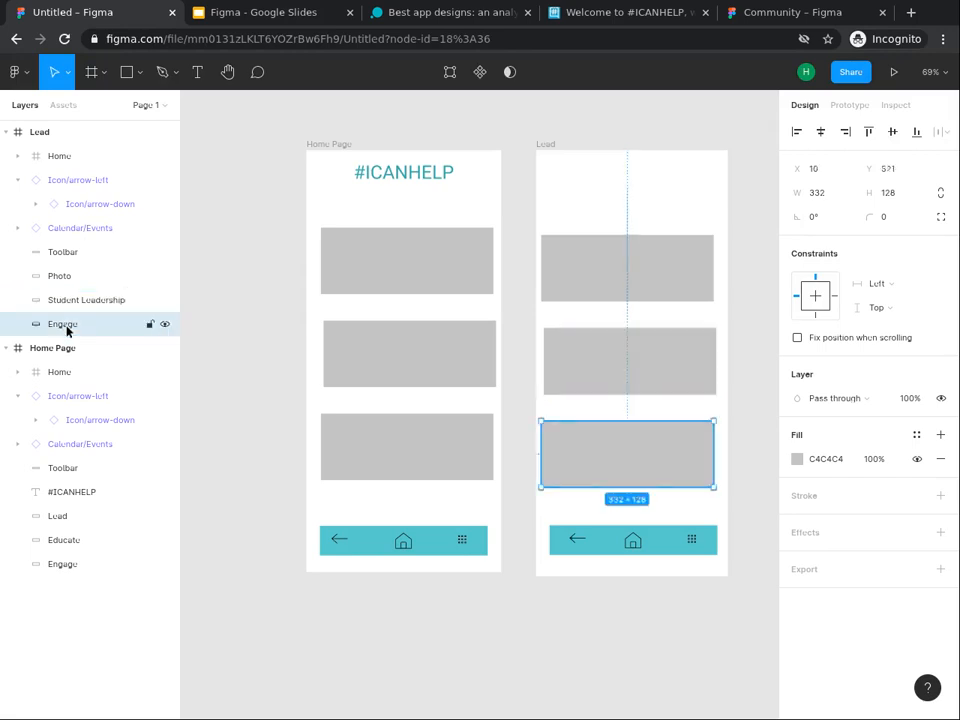
key("BackSpace")
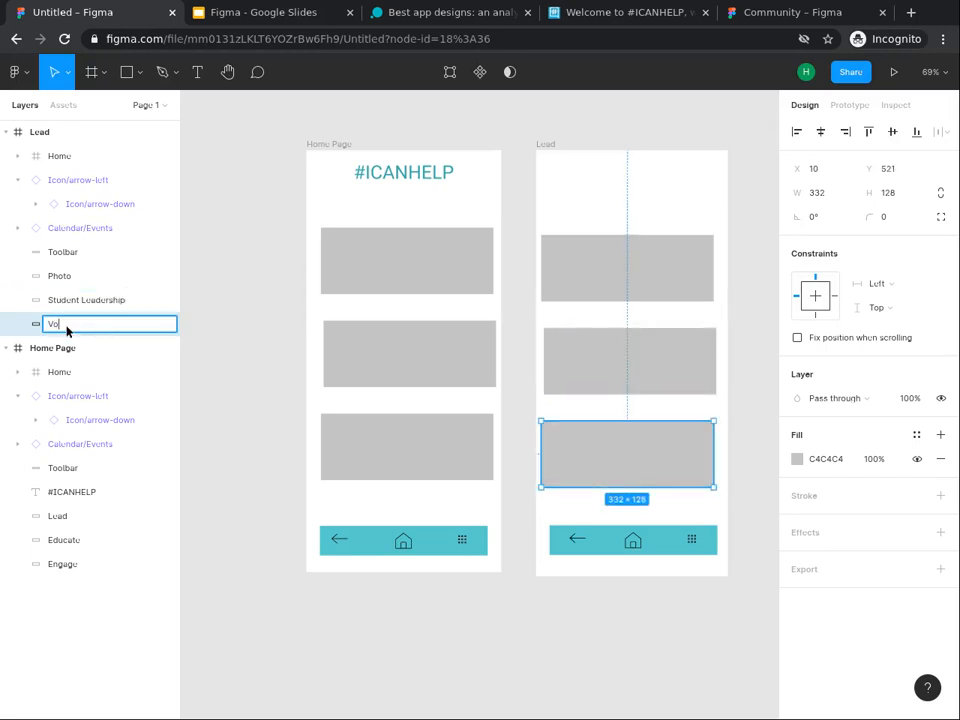
type("Volunteers")
Move the Lead frame's rectangles upward, with Photo at about X 6, Y 92, Student Leadership below it, and Volunteers at about X 6, Y 414.
left_click(615, 255)
left_click_drag(615, 254, 611, 215)
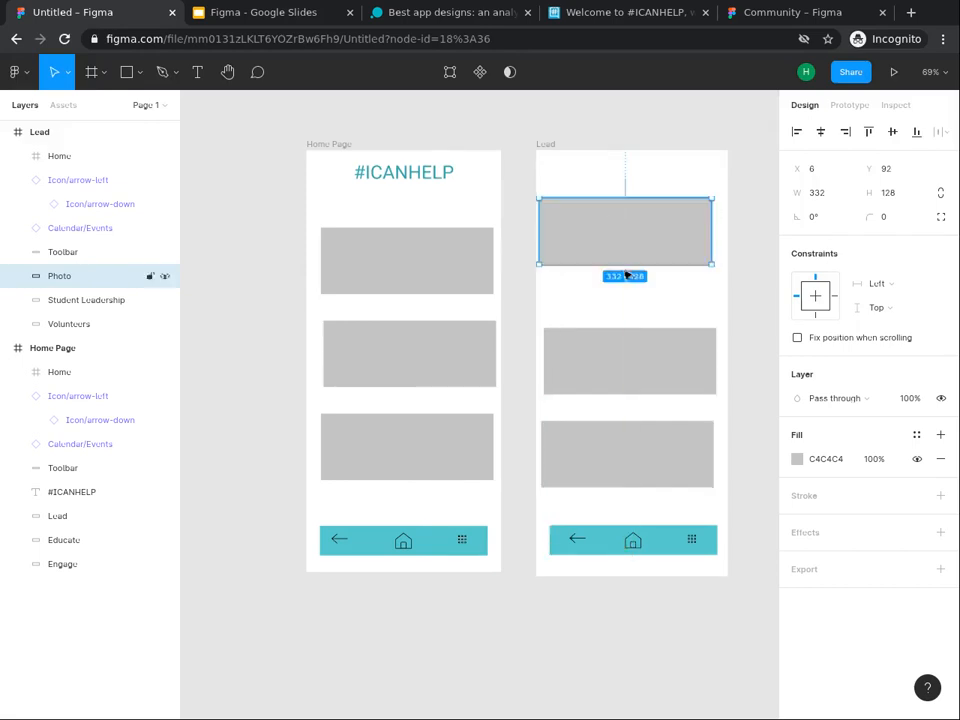
left_click(643, 336)
left_click_drag(643, 336, 634, 316)
mouse_move(686, 418)
left_mouse_down()
mouse_move(669, 407)
mouse_move(681, 407)
mouse_move(673, 413)
left_mouse_up()
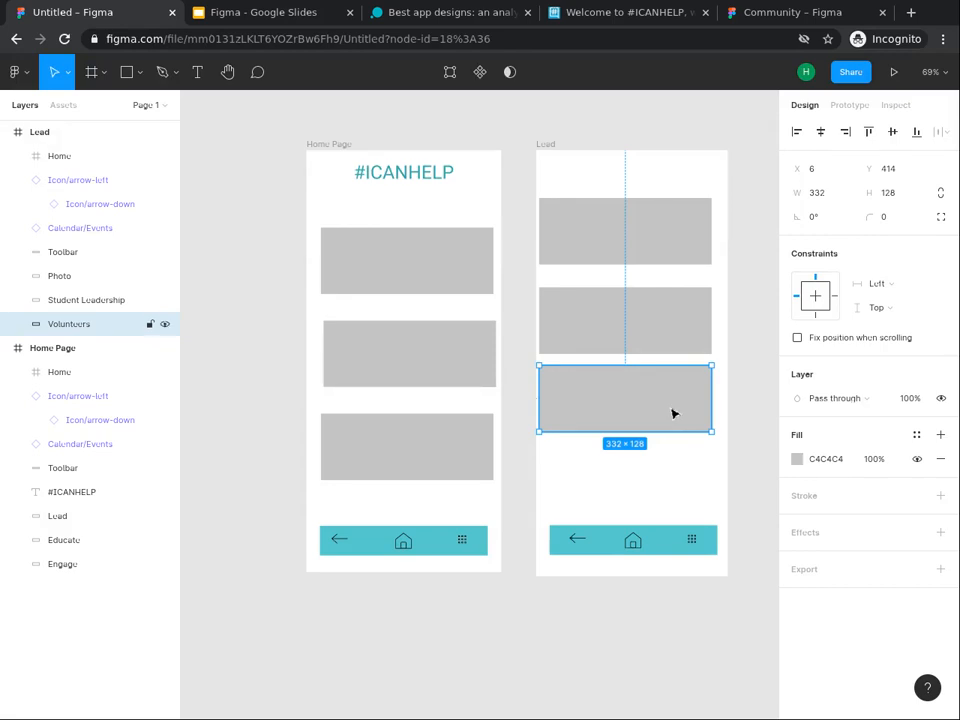
Paste a copy of the Volunteers rectangle in the Lead frame and place it just above the toolbar at about X 6, Y 568.
key("ctrl+v")
left_click_drag(602, 414, 606, 473)
left_click_drag(614, 485, 600, 491)
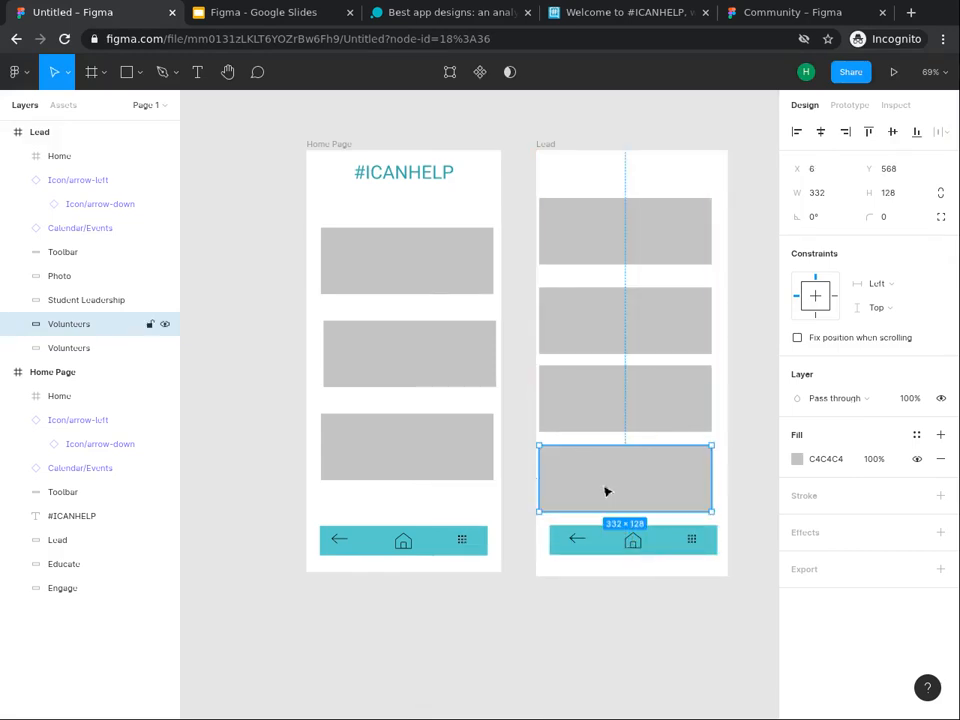
Rename the layer of the Lead frame's lowest grey rectangle as Mentors.
left_click(86, 344)
double_click(86, 344)
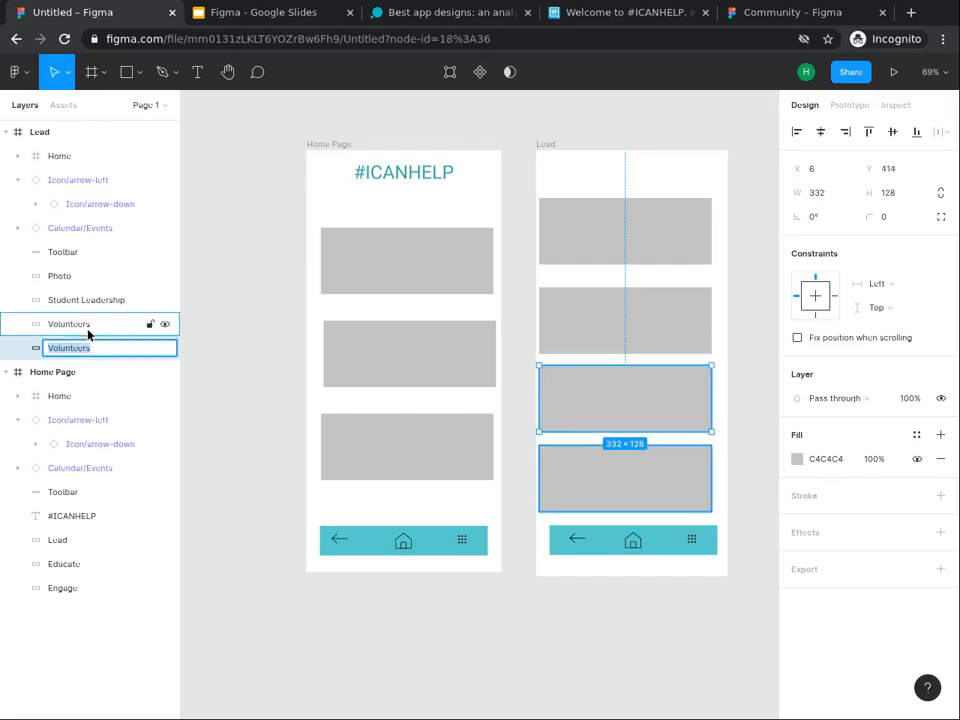
left_click(95, 325)
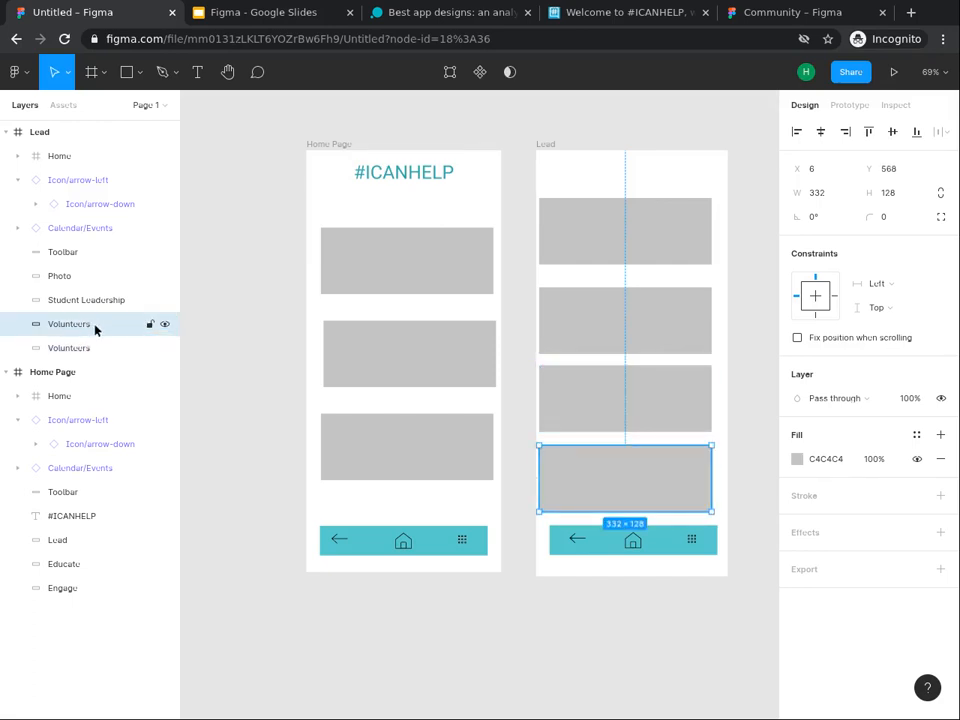
double_click(95, 326)
type("Mentors")
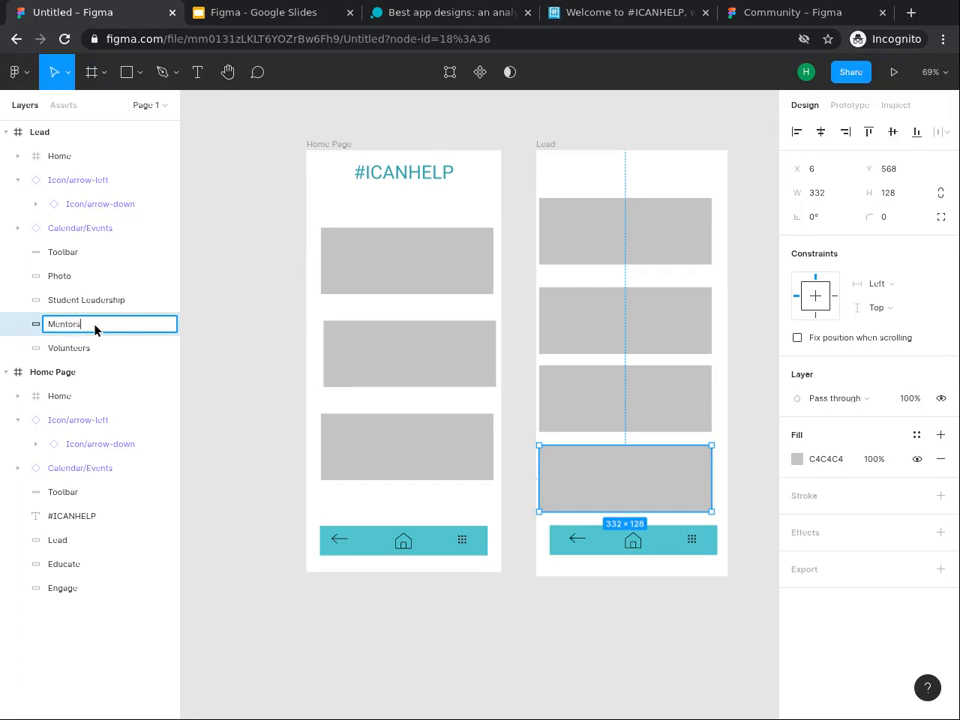
left_click(263, 400)
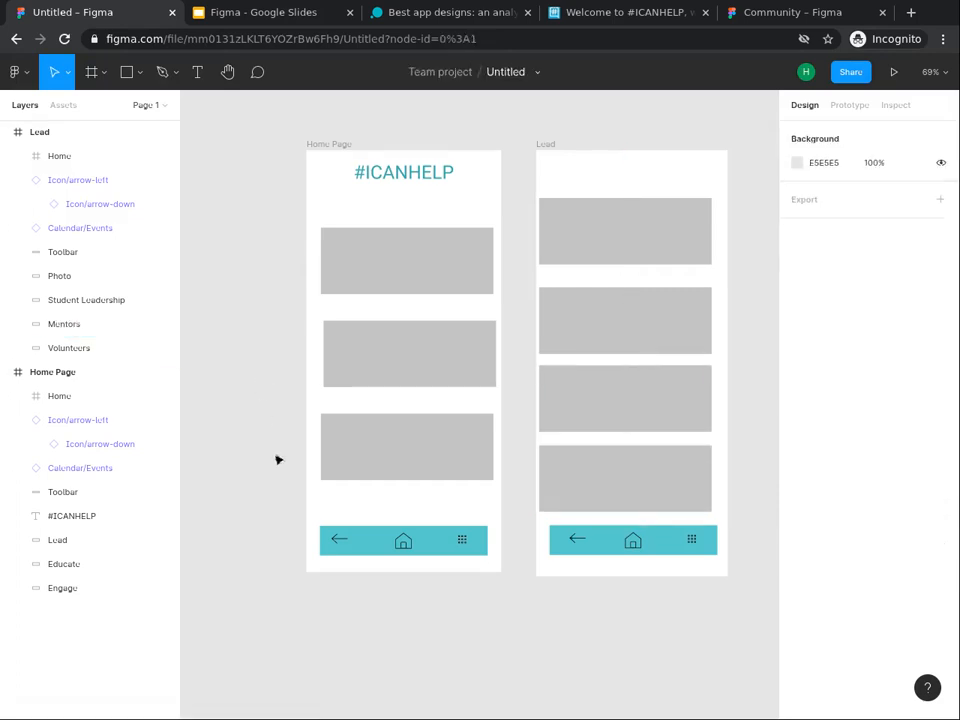
Place a default-size frame below the Lead frame and add an iPhone 11 Pro Max frame beside Lead.
key("f")
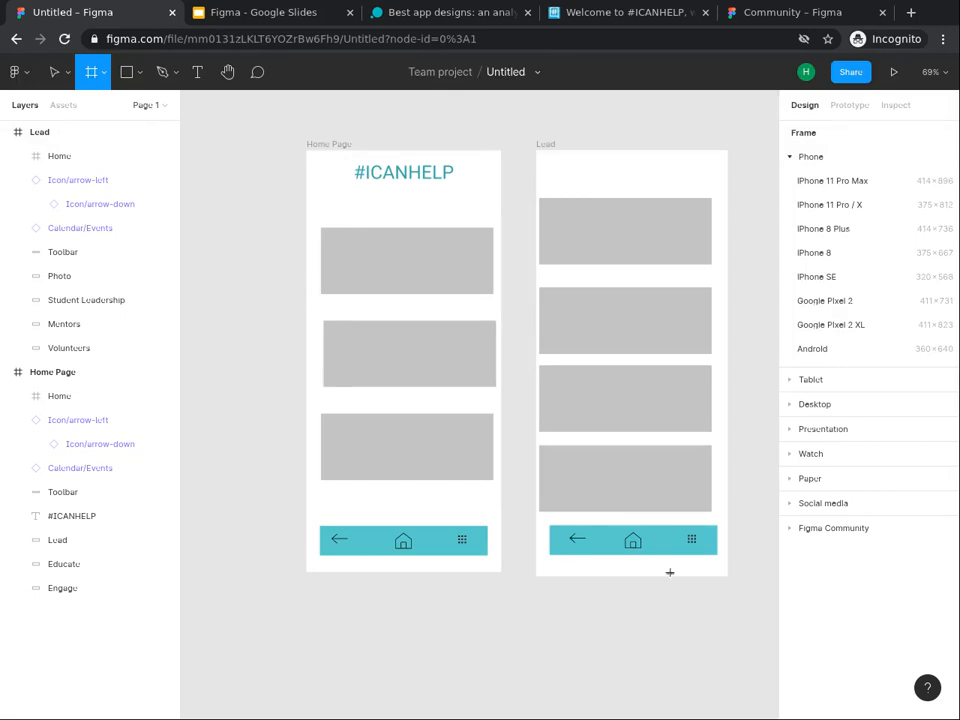
left_click(692, 616)
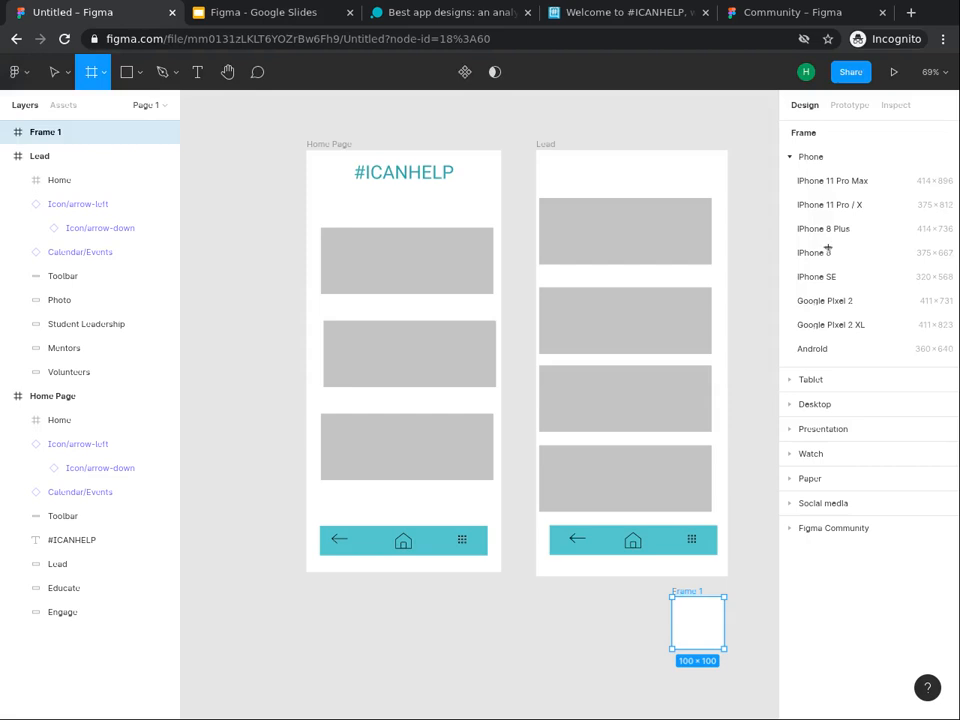
left_click(838, 182)
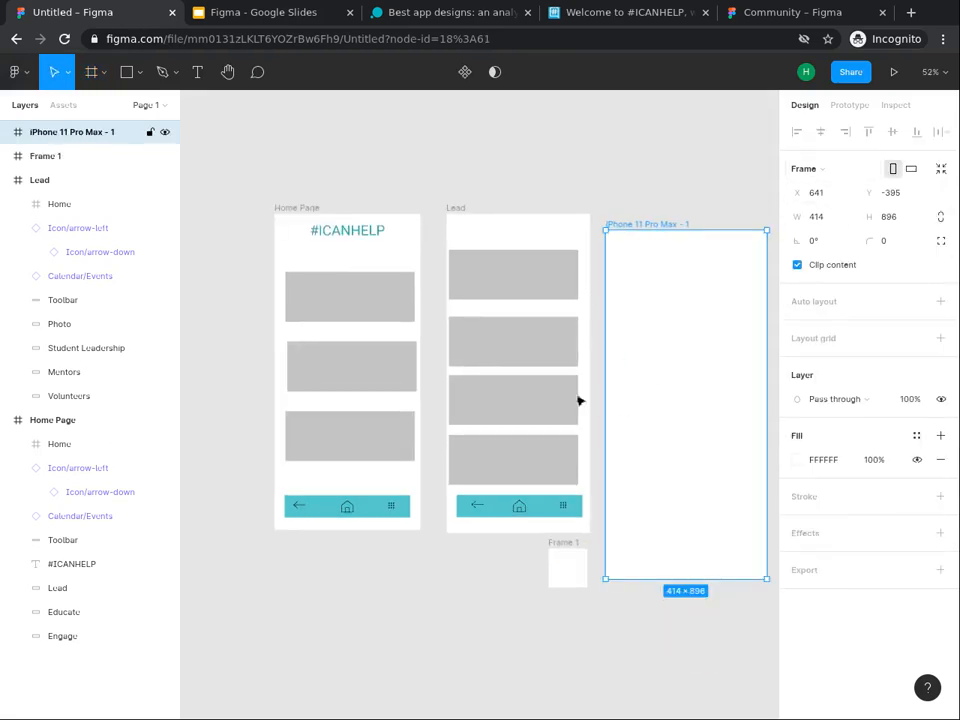
Draw a rectangle about 333 × 412 in the upper part of the iPhone 11 Pro Max frame and a bar about 333 × 46 below it.
left_click(118, 76)
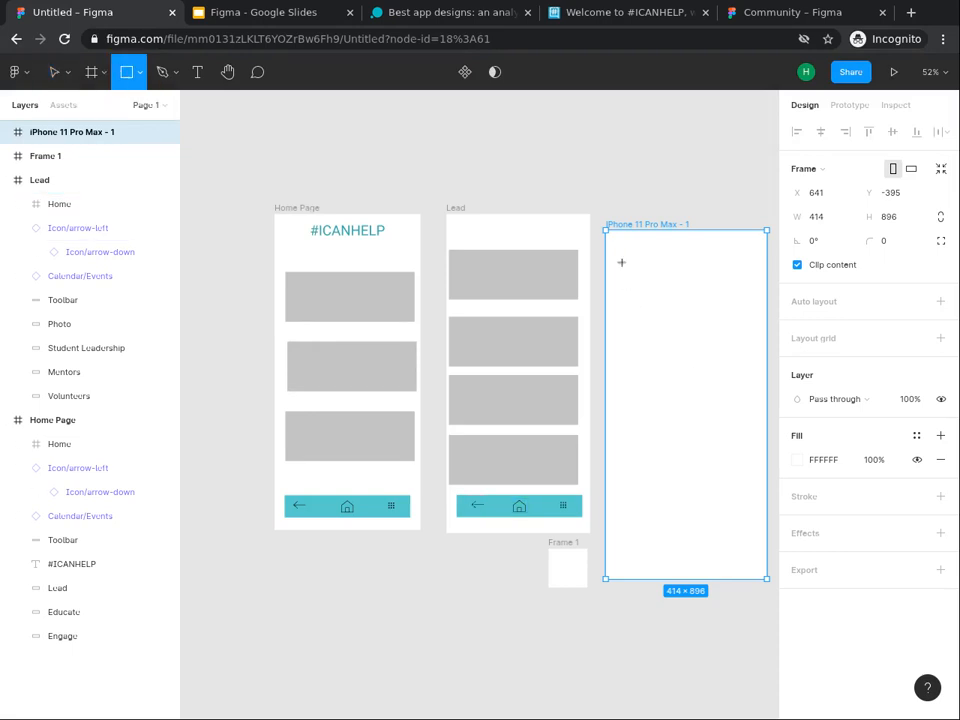
mouse_move(621, 260)
left_mouse_down()
mouse_move(699, 386)
mouse_move(741, 429)
mouse_move(754, 422)
left_mouse_up()
left_click(127, 73)
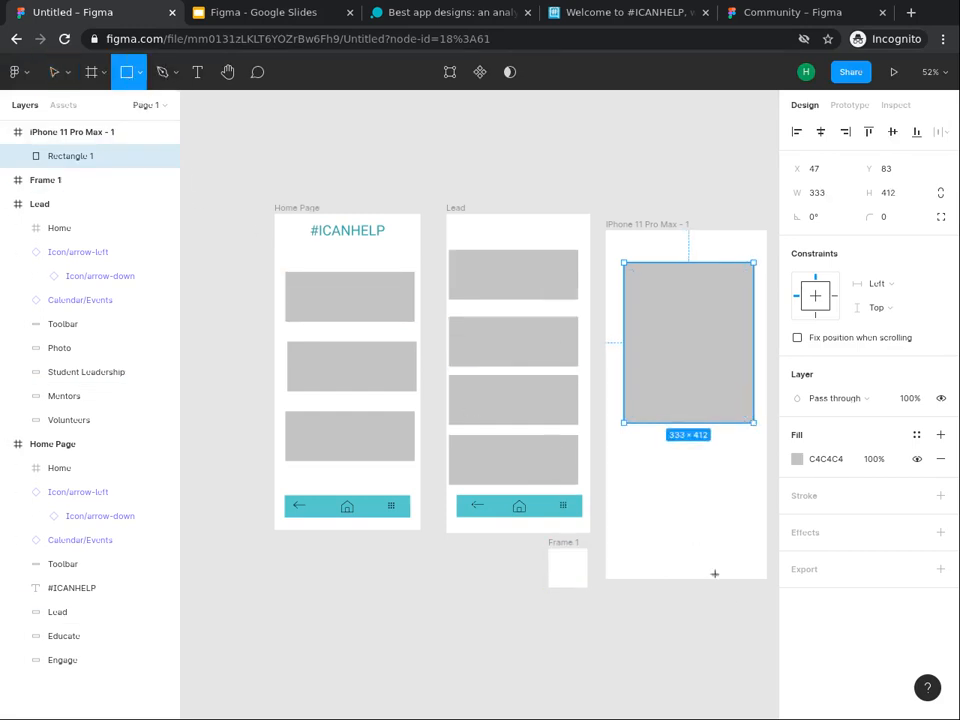
mouse_move(624, 460)
left_mouse_down()
mouse_move(724, 489)
mouse_move(741, 474)
mouse_move(754, 484)
left_mouse_up()
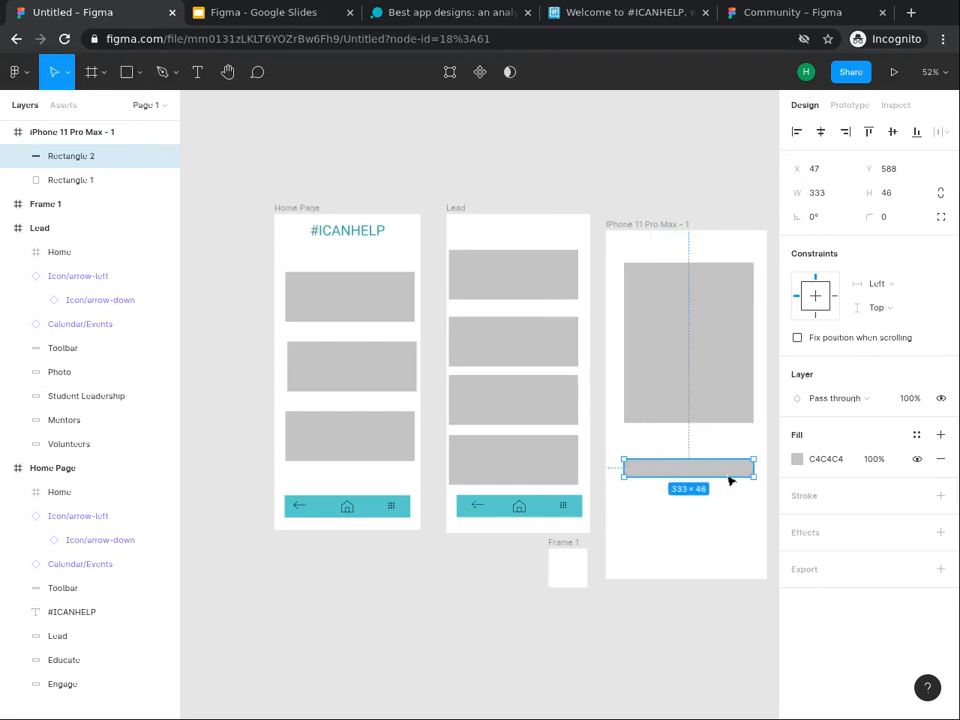
Duplicate the slim bar twice in the iPhone 11 Pro Max frame, stacking the copies evenly below it with the lowest at about Y 746.
key("ctrl+c")
key("ctrl+v")
left_click_drag(703, 490, 709, 527)
key("ctrl+v")
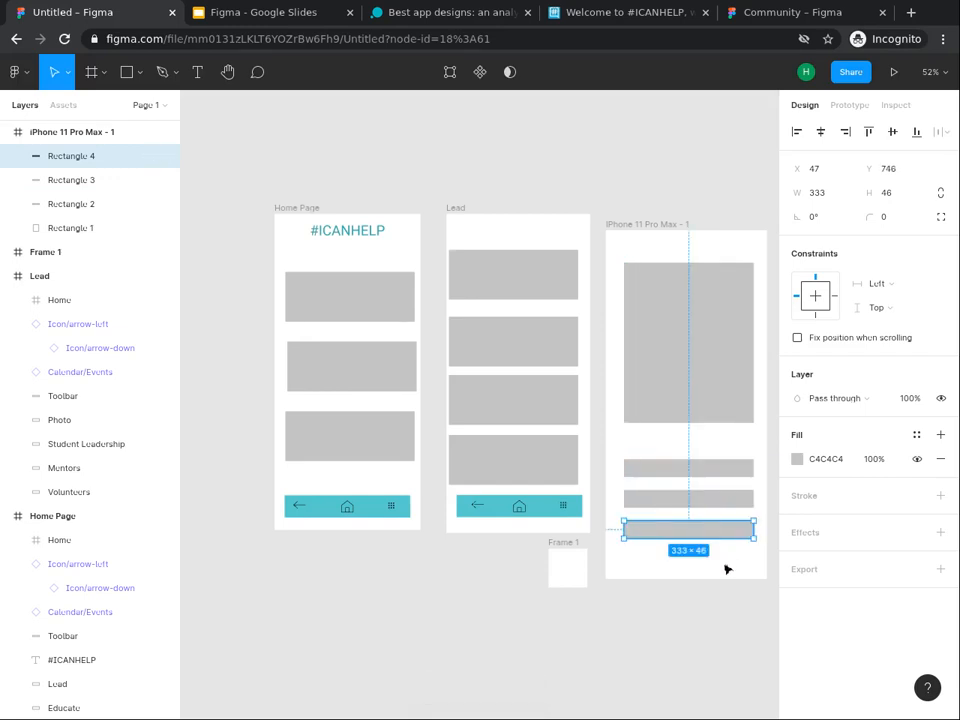